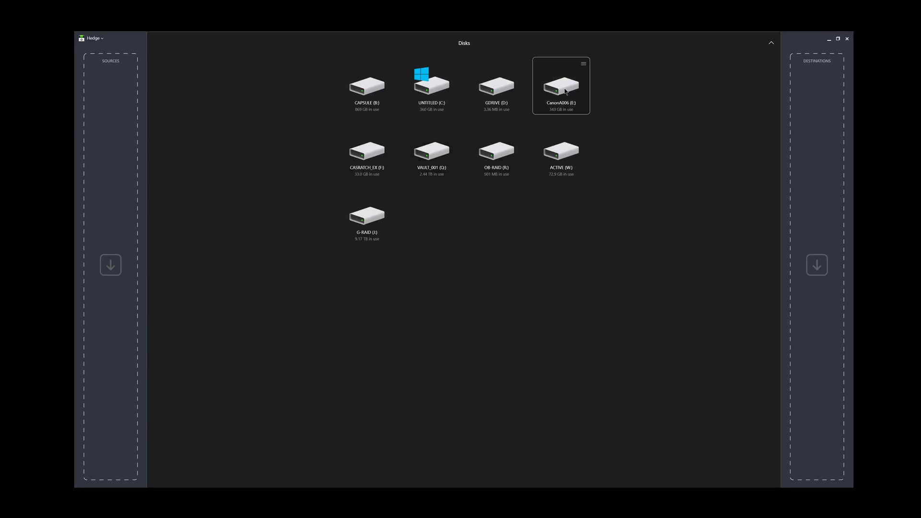
- Add the CanonA006 (E:) card as a source, browse its folders without picking one, and label it C500
left_click_drag(565, 91, 109, 100)
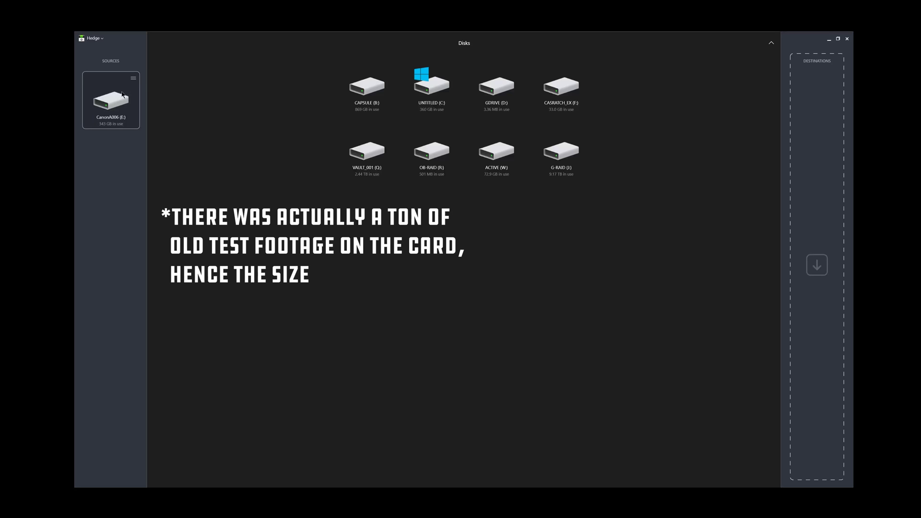
right_click(110, 111)
mouse_move(154, 125)
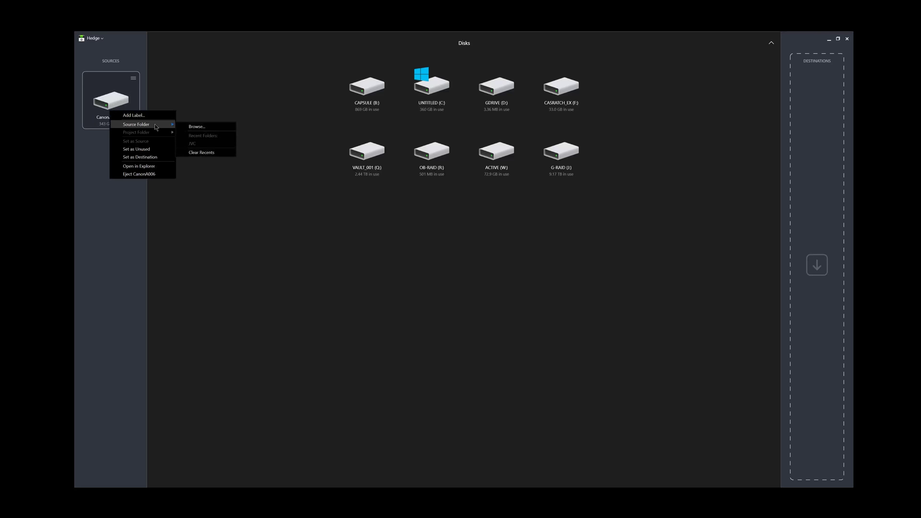
left_click(197, 127)
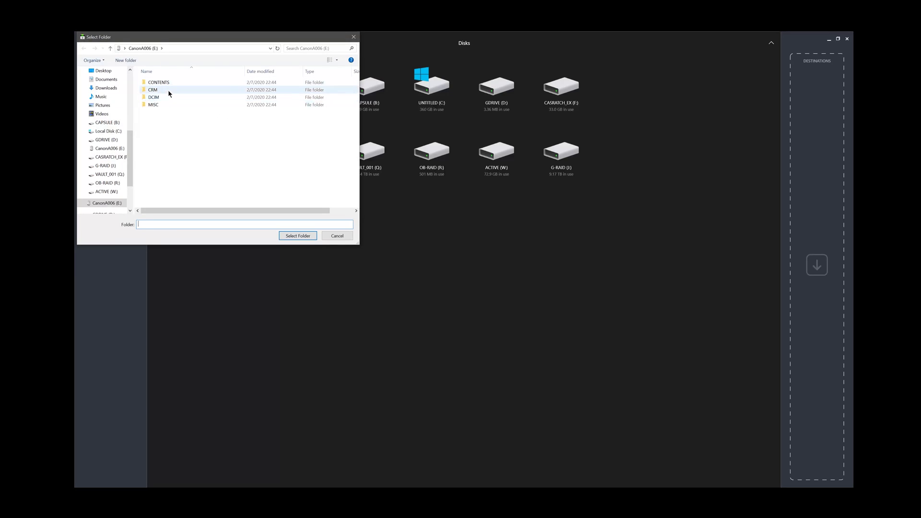
double_click(168, 90)
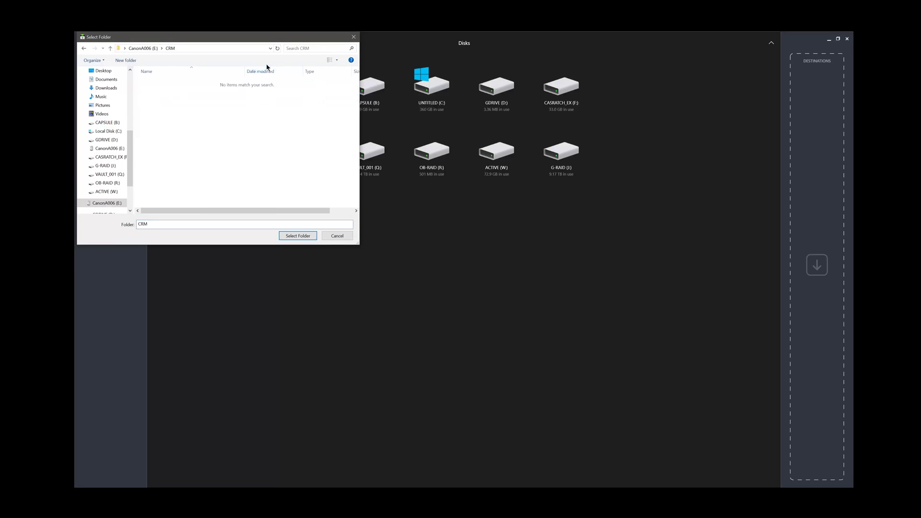
left_click(147, 49)
double_click(164, 82)
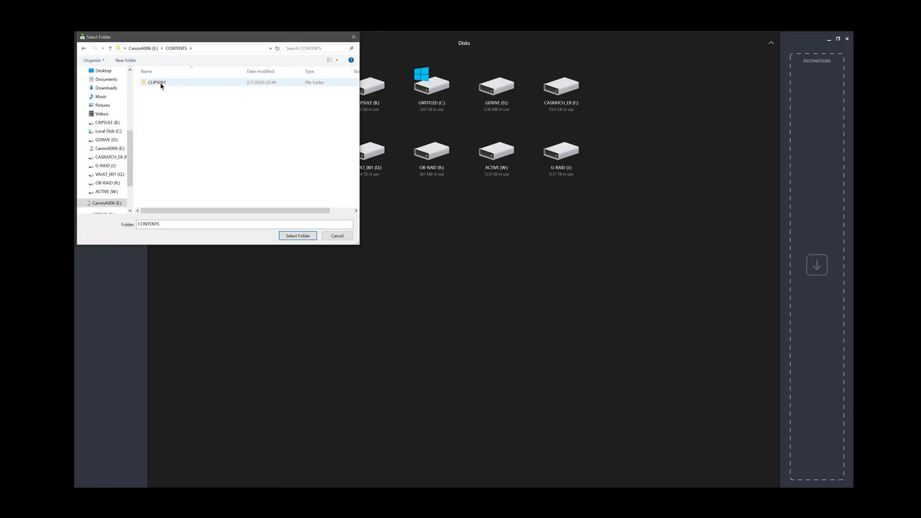
left_click(161, 85)
left_click(335, 235)
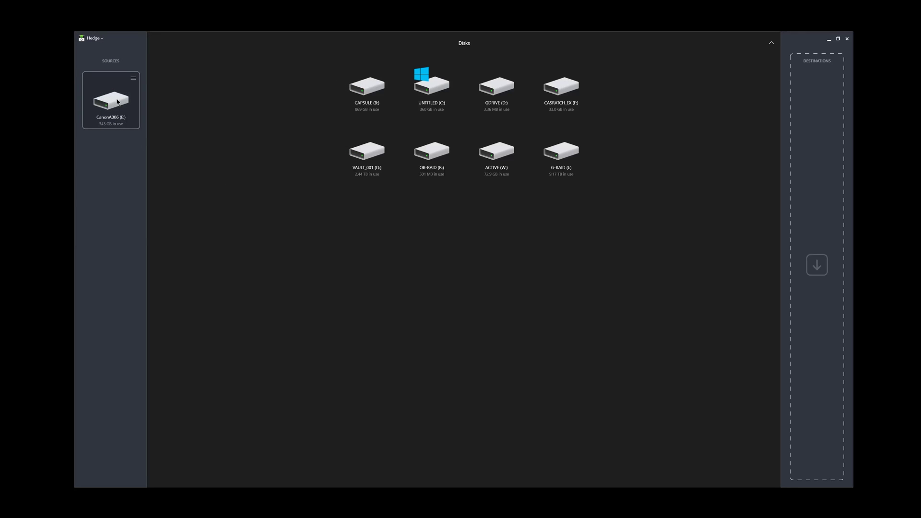
double_click(113, 116)
type("C500")
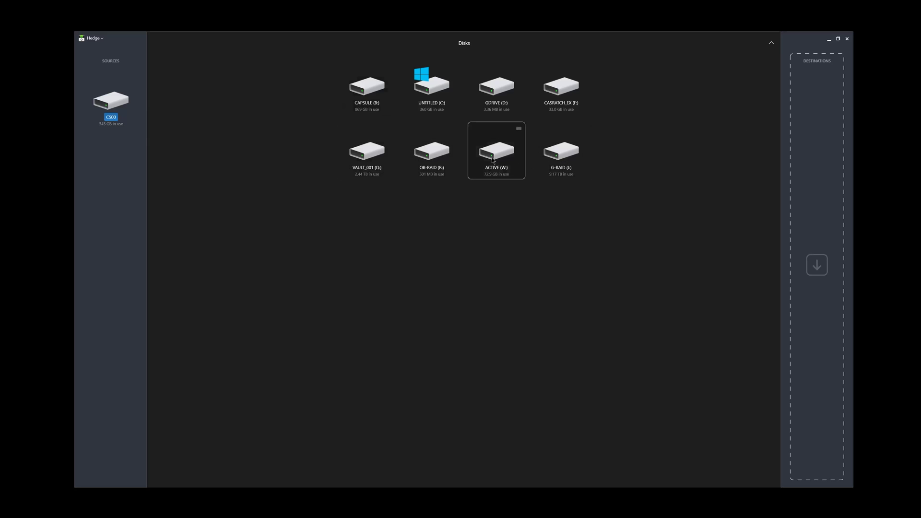
- Add ACTIVE (W:) as a destination with a new 'HEdge' project folder inside 1_ACTIVE
left_click_drag(492, 159, 818, 100)
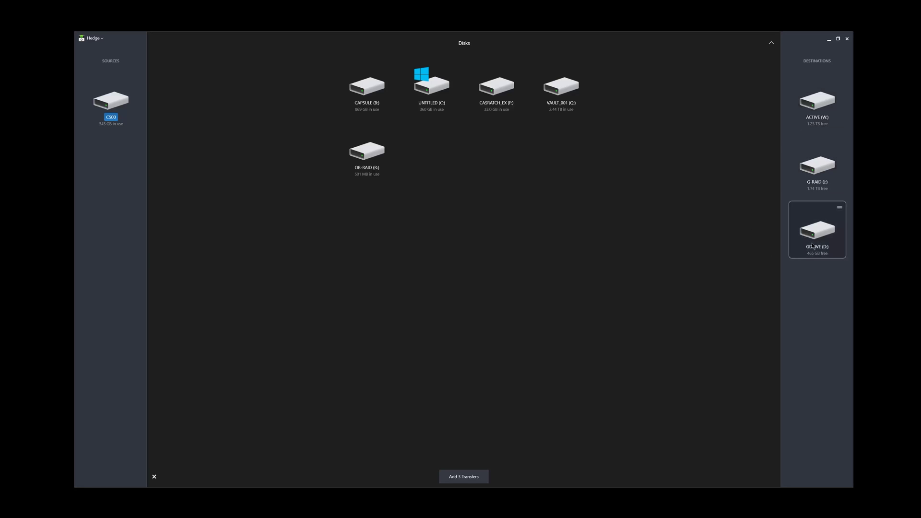
left_click(840, 81)
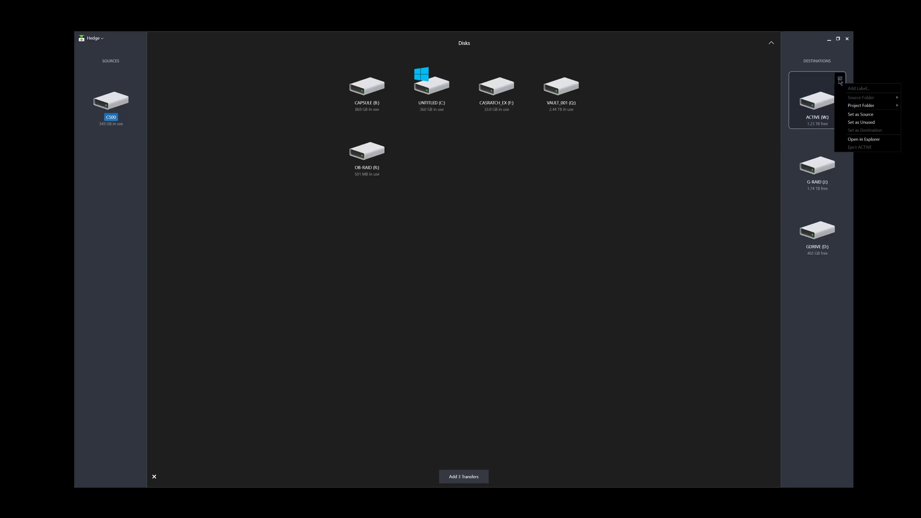
mouse_move(861, 109)
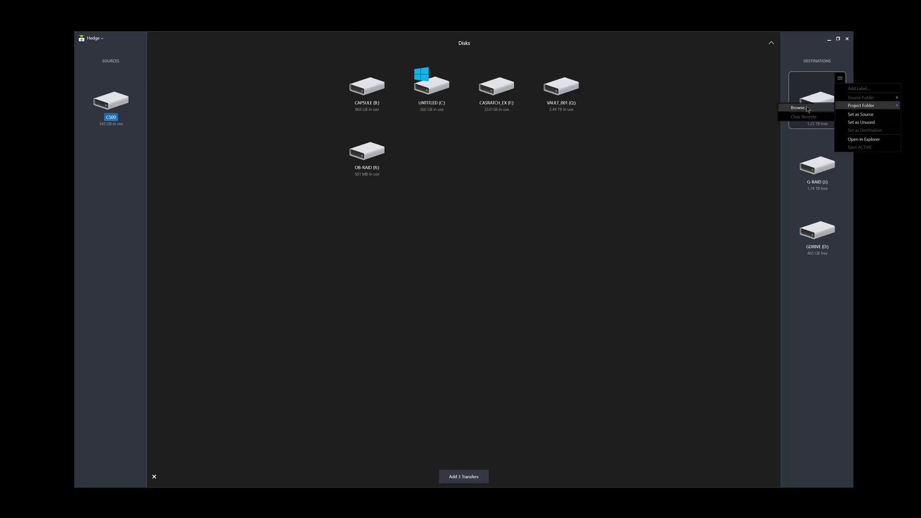
left_click(799, 108)
double_click(166, 83)
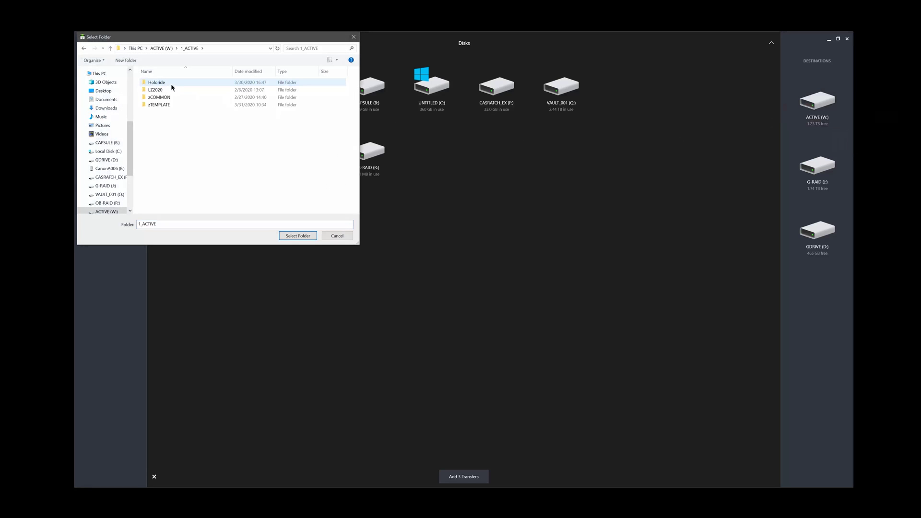
right_click(250, 181)
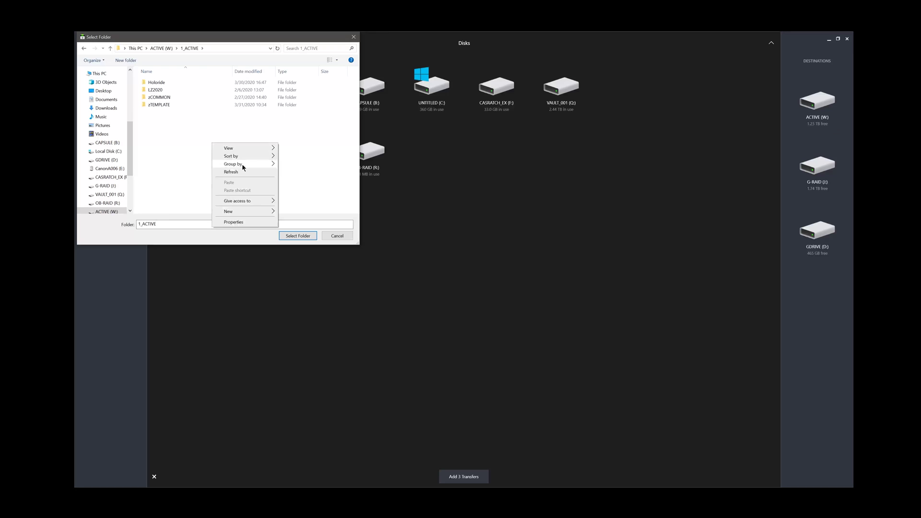
left_click(294, 211)
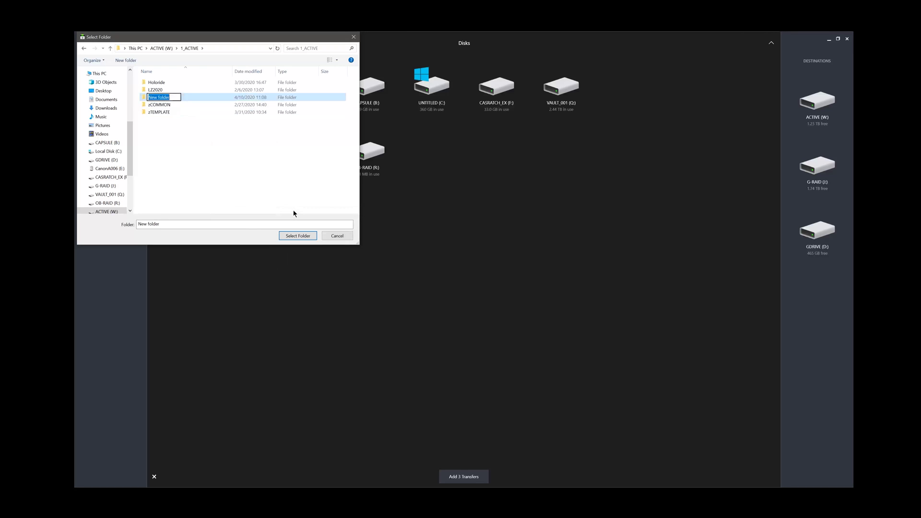
type("HEdge")
key("Return")
key("Return")
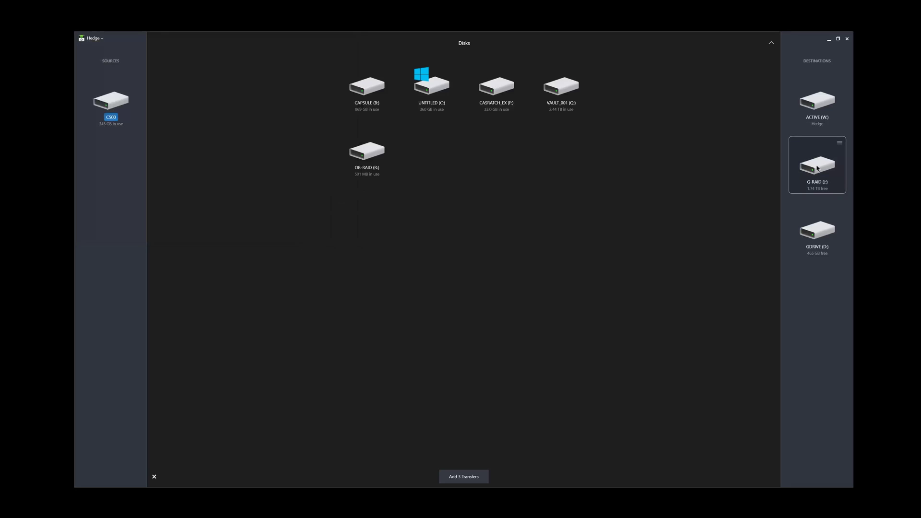
- Browse G-RAID's project-folder chooser into 2_PROJ > Filmtools
left_click(836, 145)
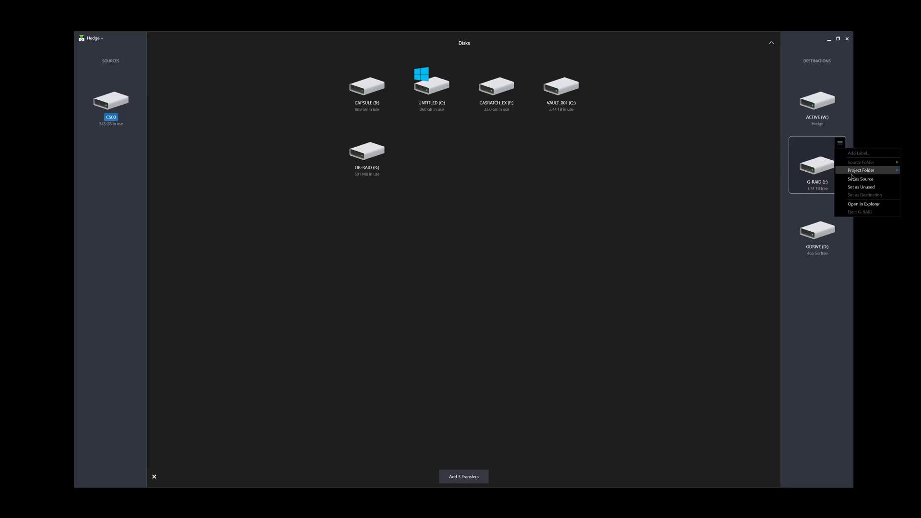
mouse_move(855, 173)
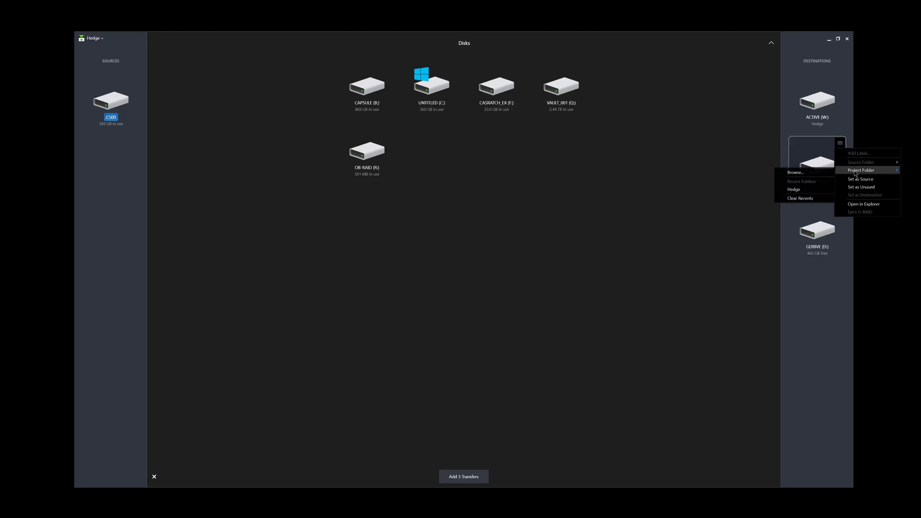
left_click(806, 173)
double_click(154, 89)
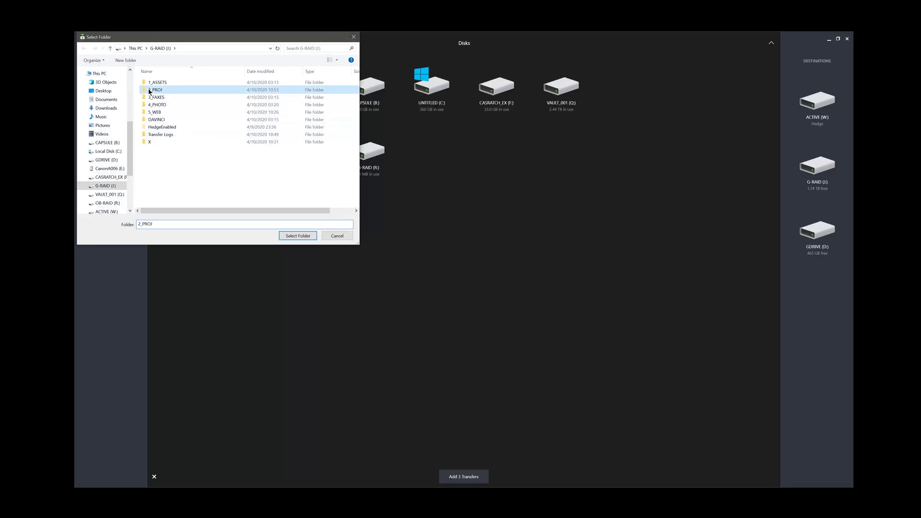
double_click(170, 119)
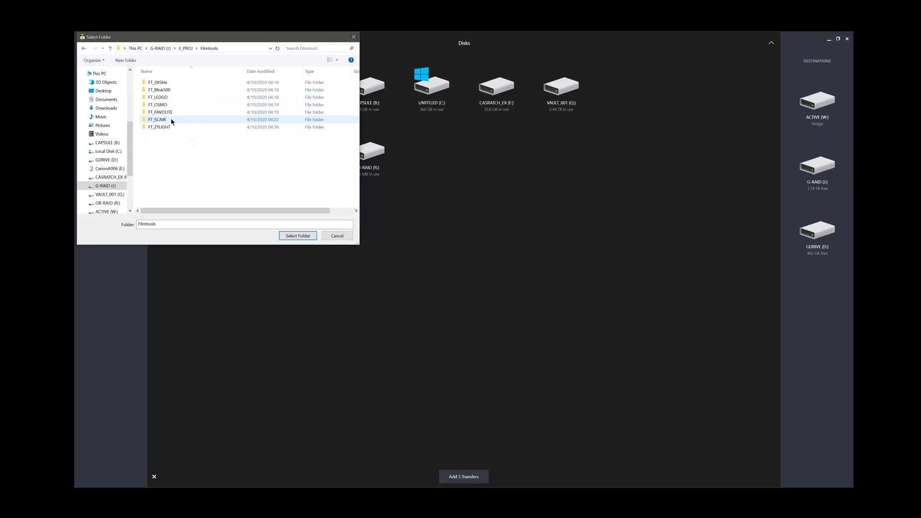
right_click(180, 150)
- Create an FT_HEDGE folder in Filmtools as G-RAID's project folder, then bring up Hedge's Settings
mouse_move(231, 226)
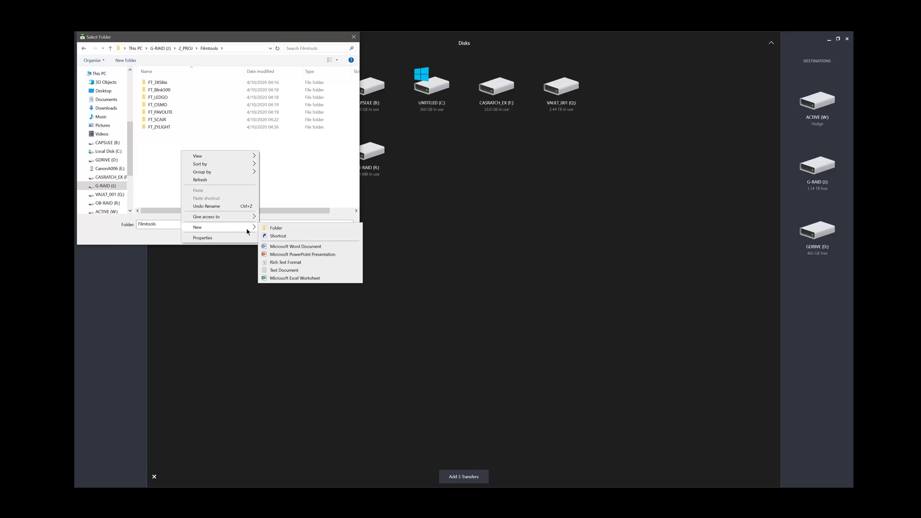
left_click(270, 227)
type("FT_HEG")
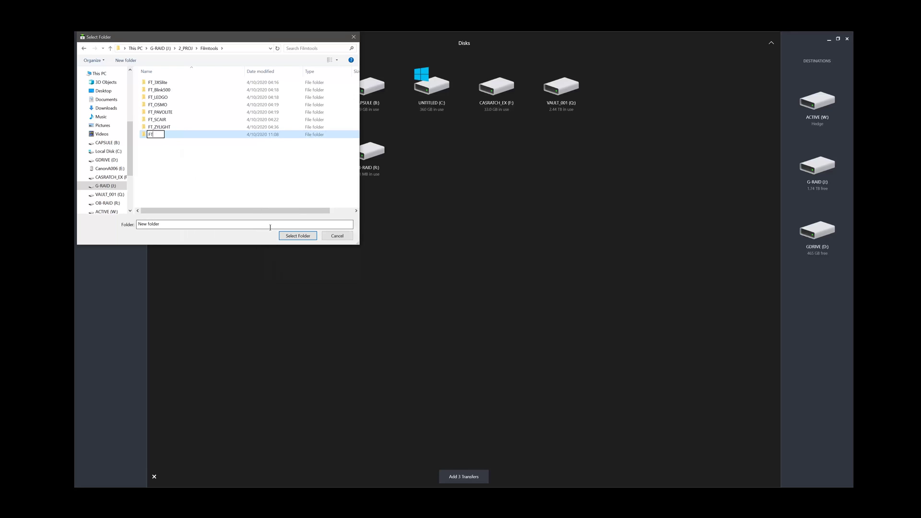
key("BackSpace")
type("DGE")
key("Return")
left_click(293, 236)
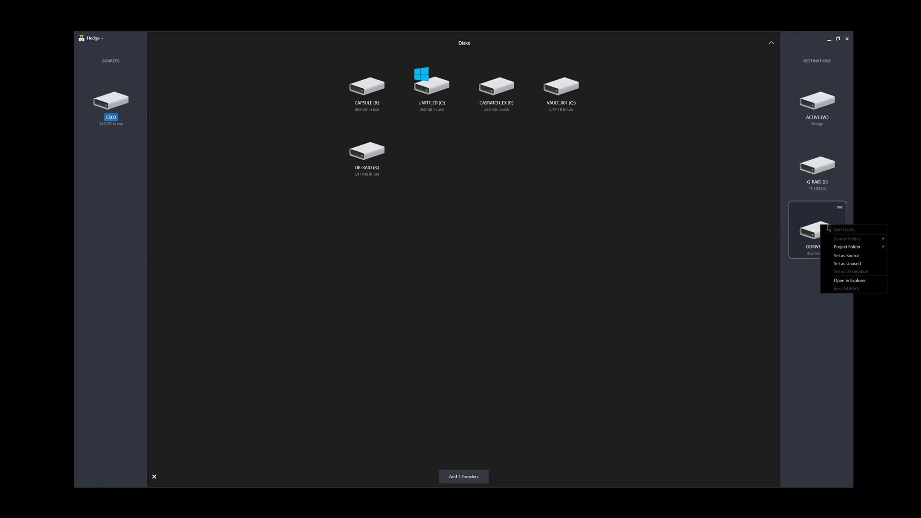
left_click(810, 234)
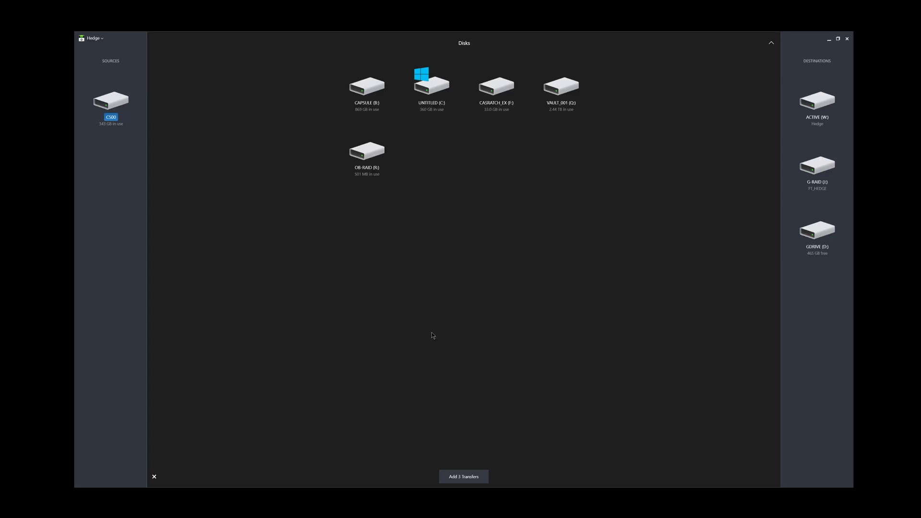
left_click(96, 38)
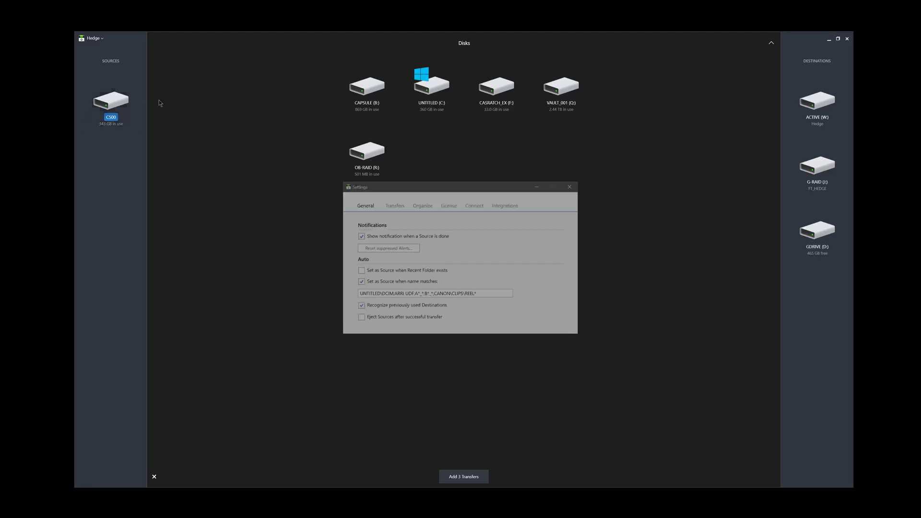
- Review the Organize tab's files-to-ignore and Rename Files options, cancelling the rename editor unchanged
left_click(422, 205)
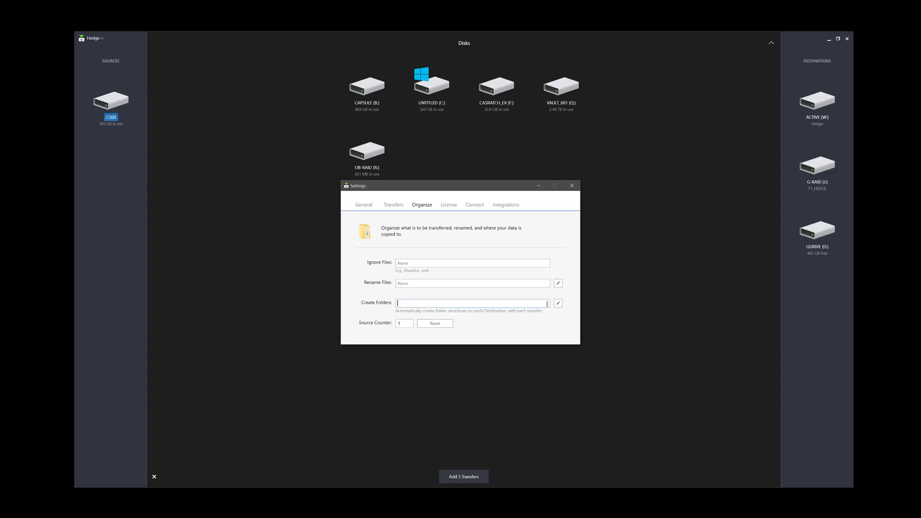
left_click(409, 262)
left_click(404, 283)
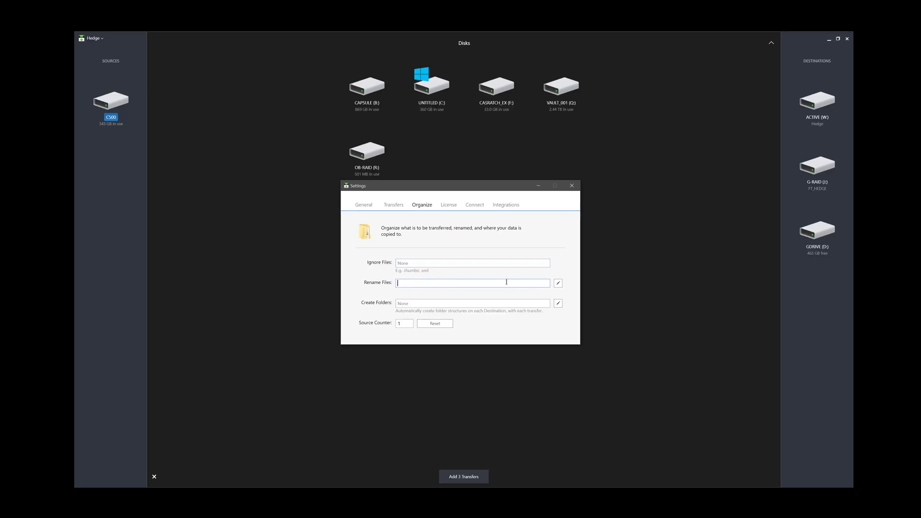
left_click(558, 283)
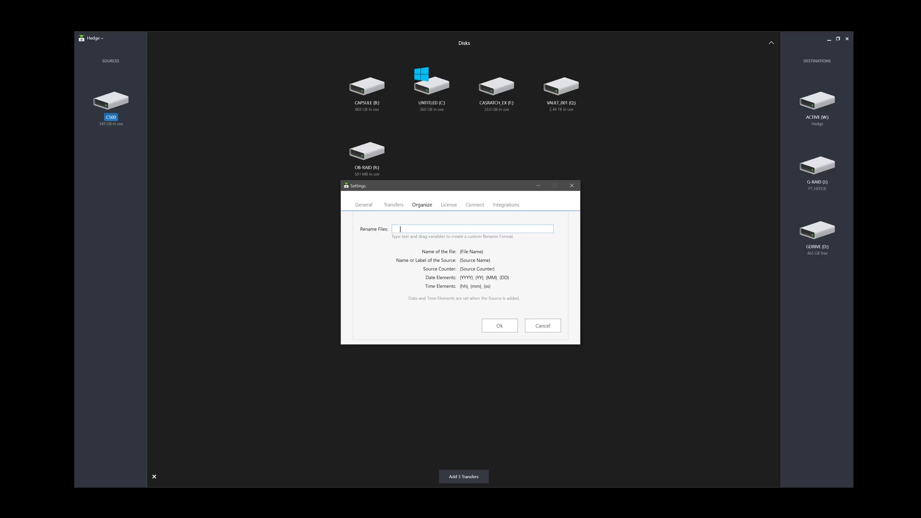
left_click(536, 329)
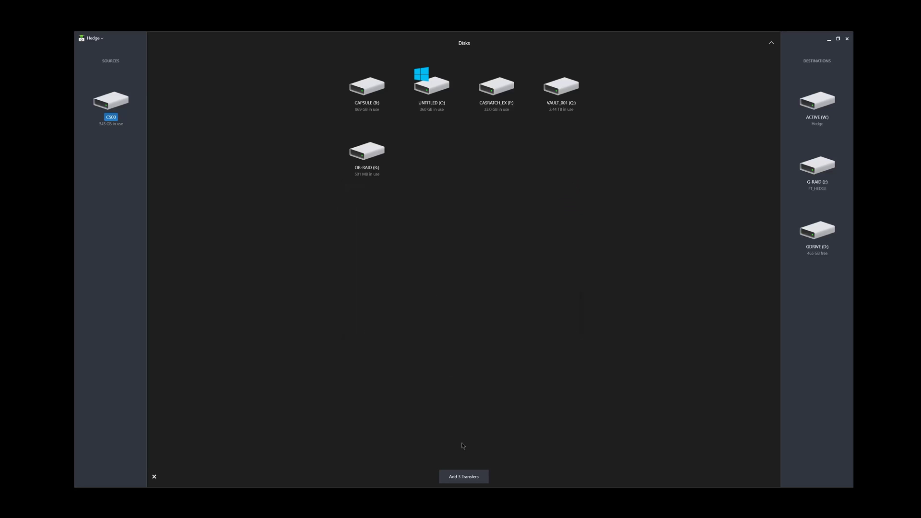
- Start the three C500 transfers to ACTIVE, G-RAID and GDRIVE and let them complete
left_click(463, 477)
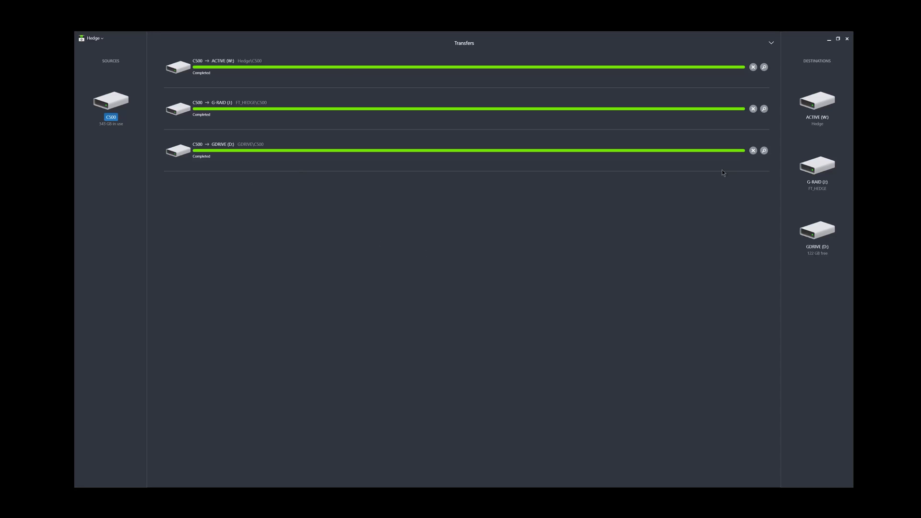
- Open the 2.18.45 Hedge Media Hash List from G-RAID's 2_PROJ folder in Notepad
left_click(771, 43)
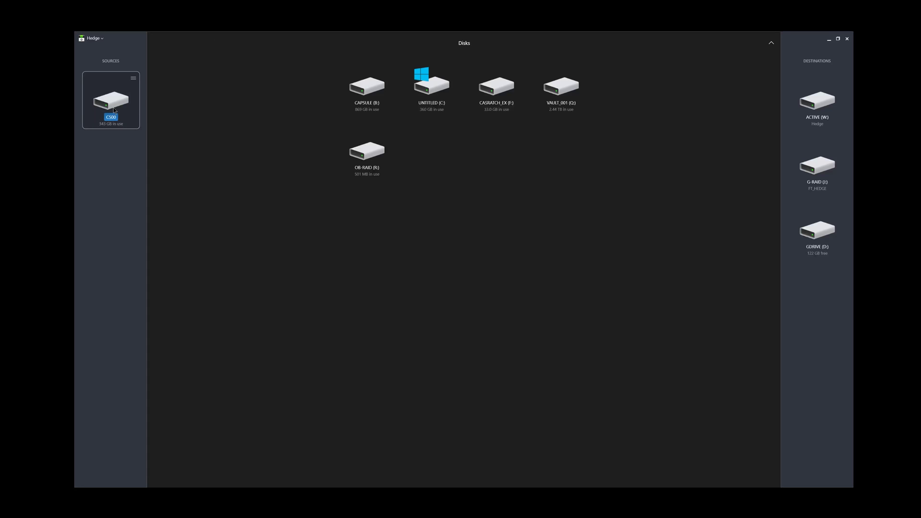
left_click_drag(114, 109, 817, 230)
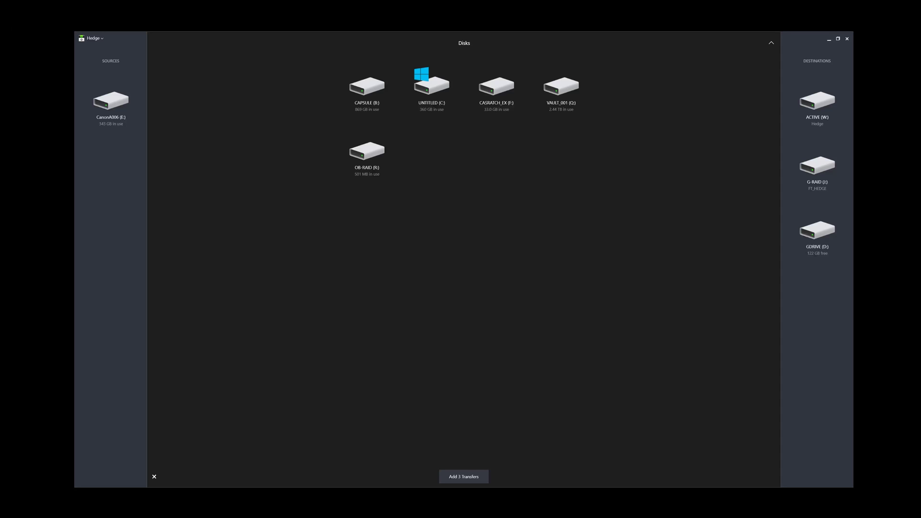
key("alt+Tab")
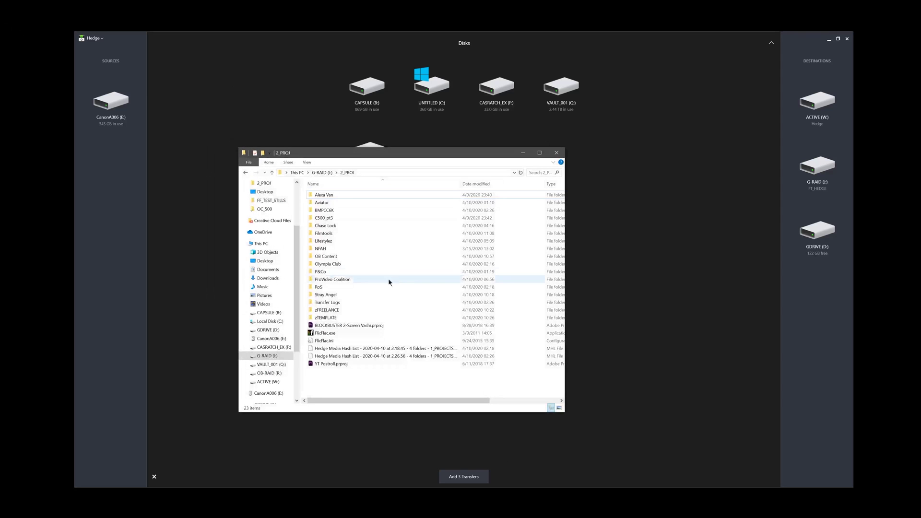
right_click(340, 351)
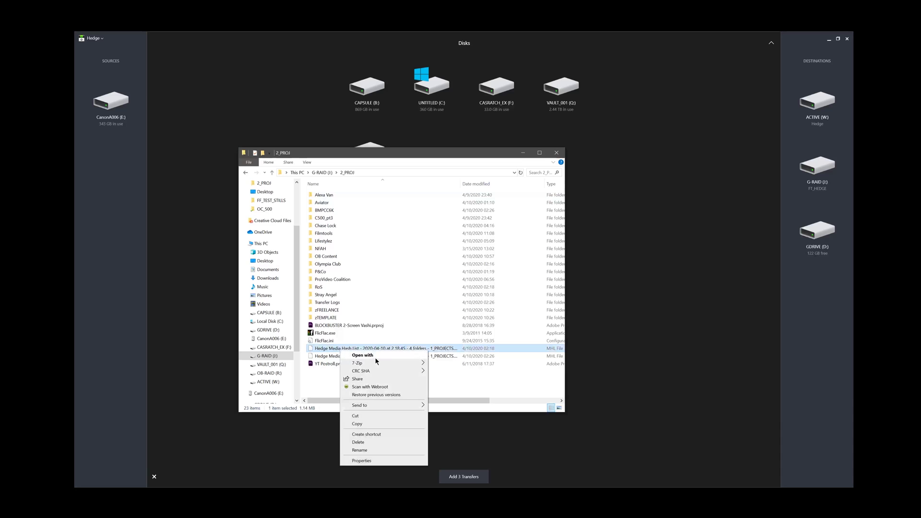
left_click(375, 356)
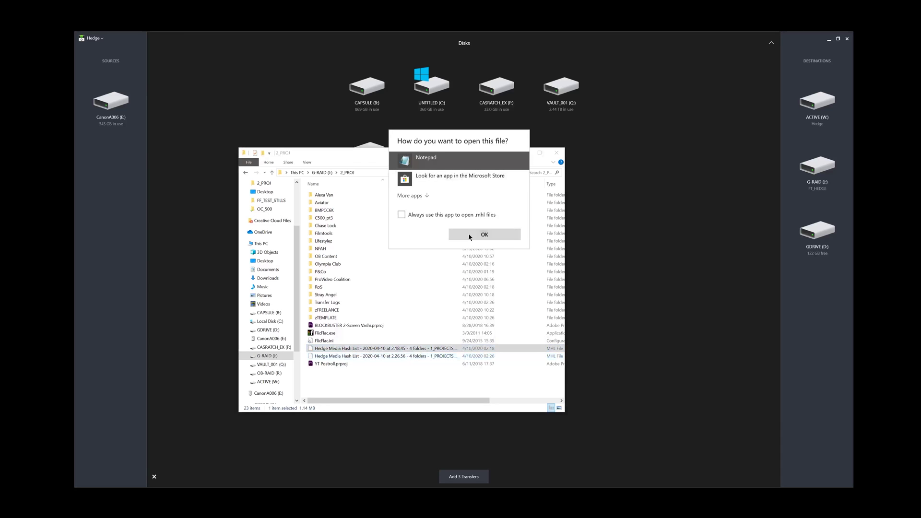
left_click(468, 235)
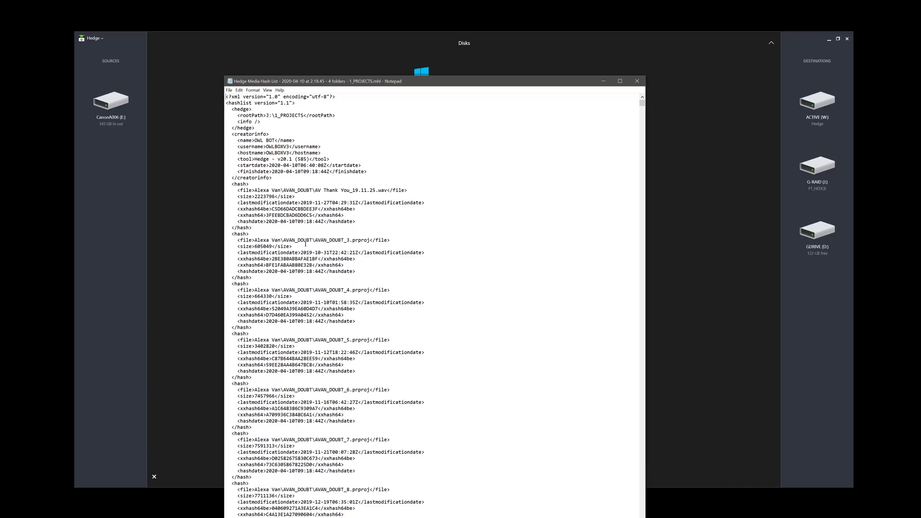
- Scroll through the XML hash list in Notepad, then close it
scroll(294, 245, "down", 20)
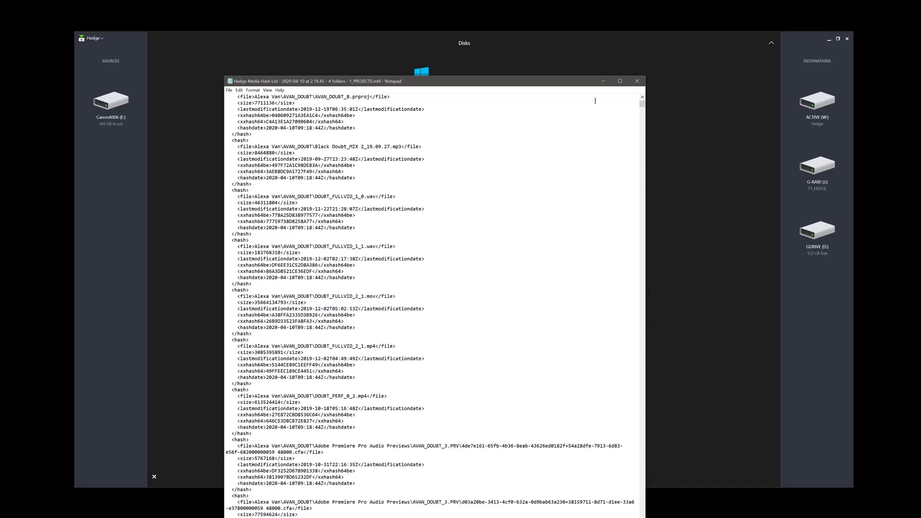
left_click(638, 82)
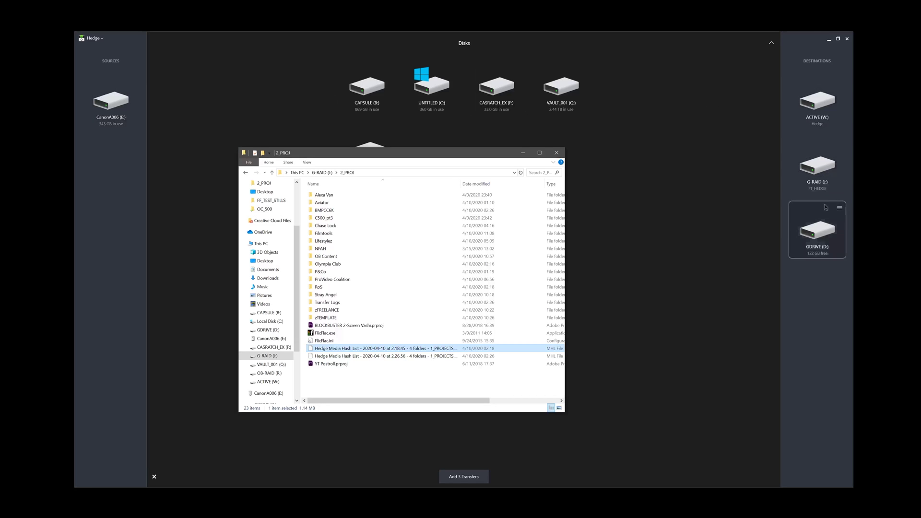
- Open the C500 transfer log from GDRIVE (D:) > Transfer Logs in Notepad
left_click_drag(551, 152, 618, 232)
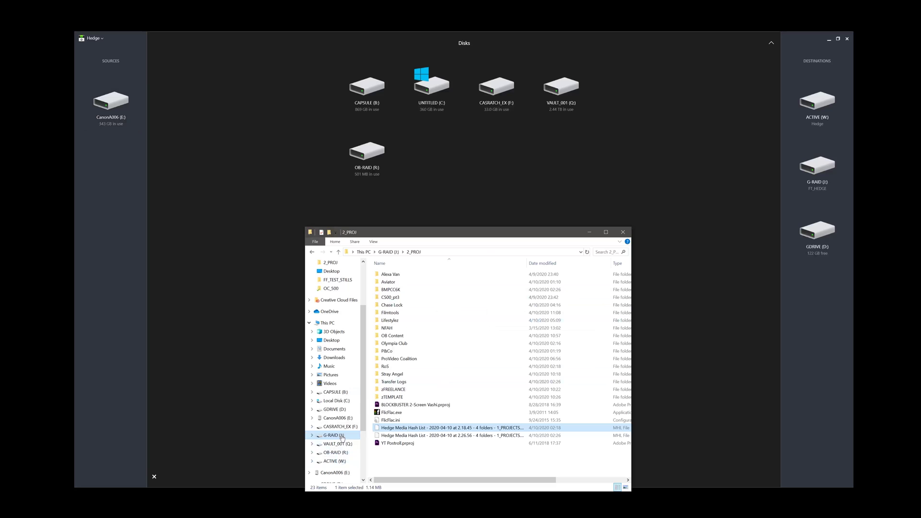
left_click(341, 410)
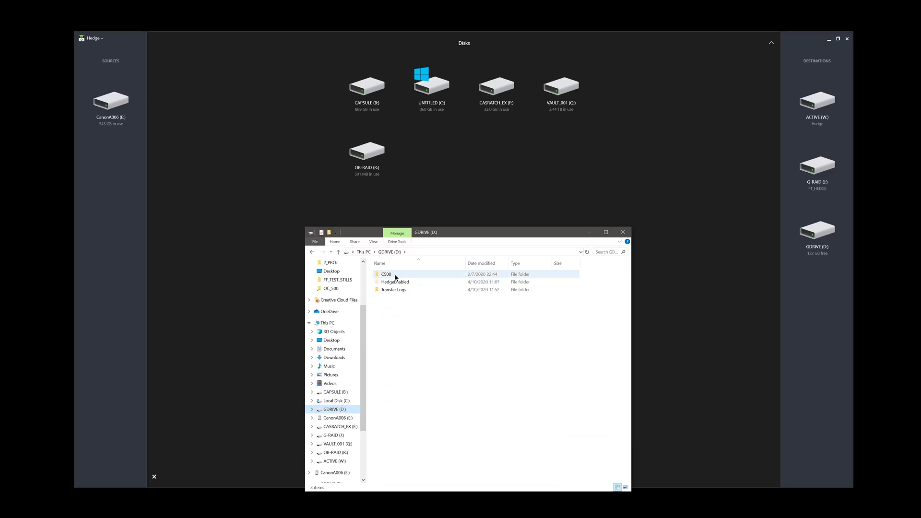
double_click(400, 289)
double_click(407, 274)
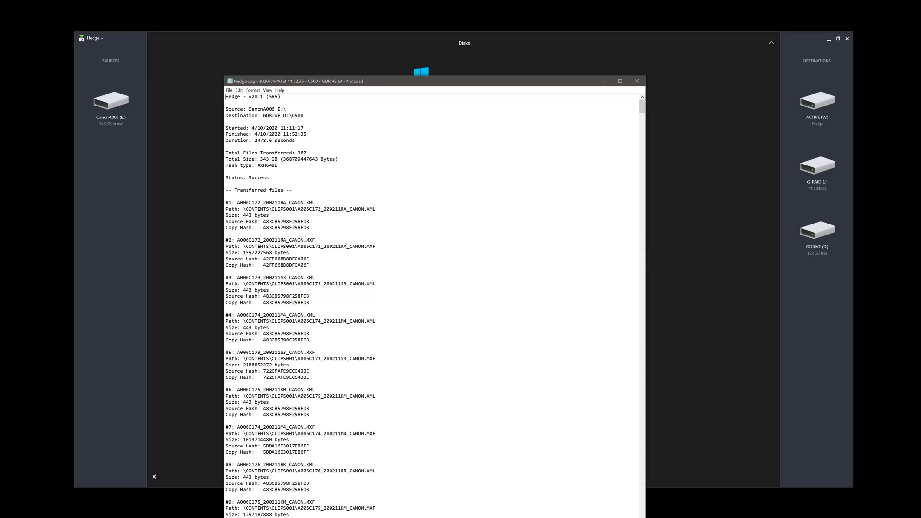
- Highlight the 343 GB total, 2478.6-second duration and start/finish times, scan the hashes, then close the log
double_click(268, 159)
left_click_drag(254, 140, 261, 141)
left_click_drag(285, 128, 226, 123)
left_click(283, 135)
scroll(344, 249, "down", 20)
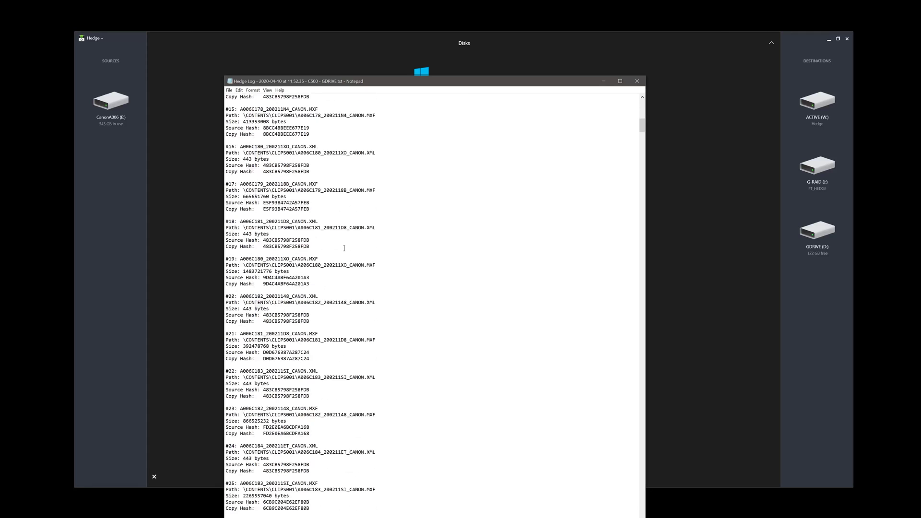
scroll(642, 216, "up", 20)
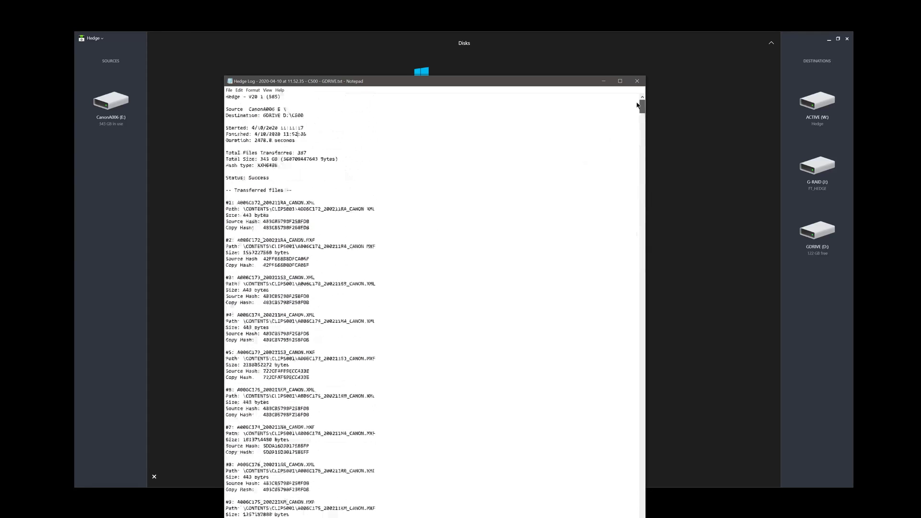
left_click(633, 83)
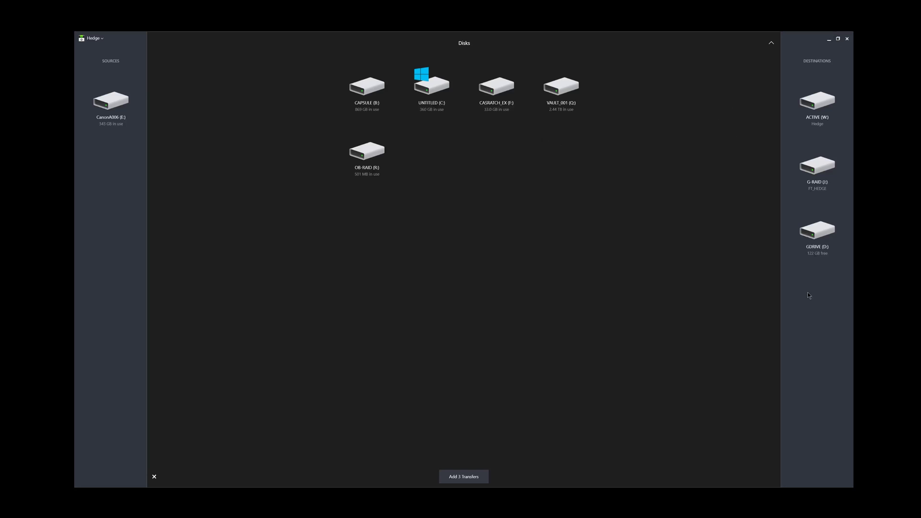
- Drag GDRIVE, G-RAID and ACTIVE from Destinations back into the Disks grid
left_click_drag(812, 259, 705, 195)
left_click_drag(817, 167, 655, 167)
left_click_drag(817, 100, 624, 192)
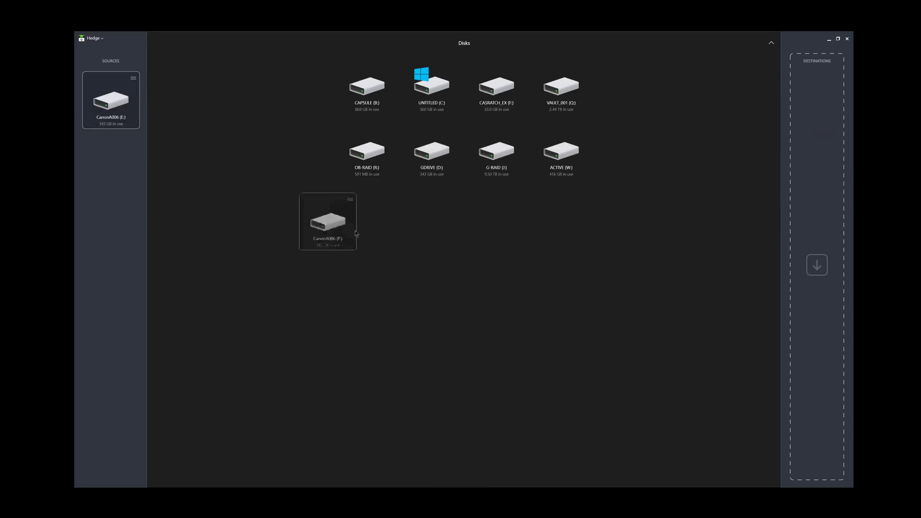